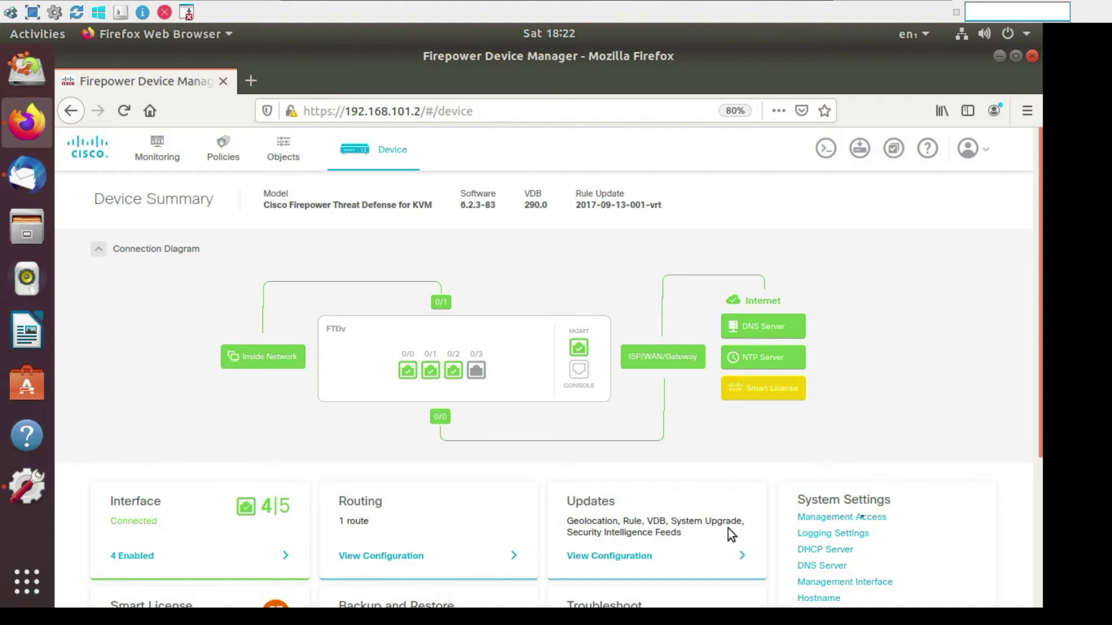
# Step: Open System Settings > Management Access and view the Data Interfaces rules for outside and inside
pyautogui.click(32, 11)
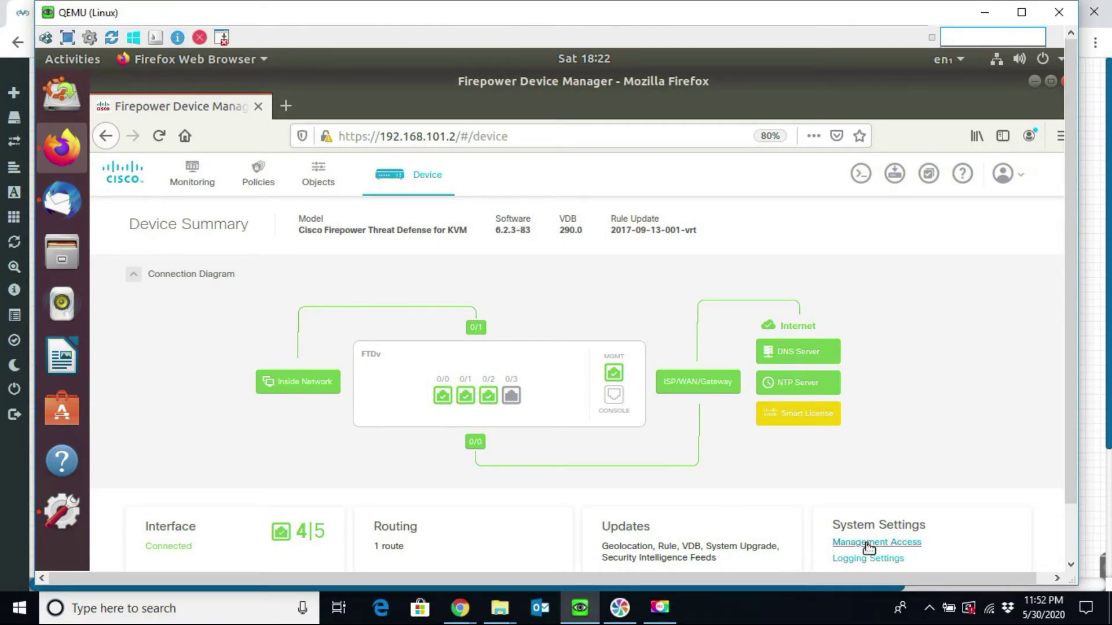
pyautogui.click(868, 544)
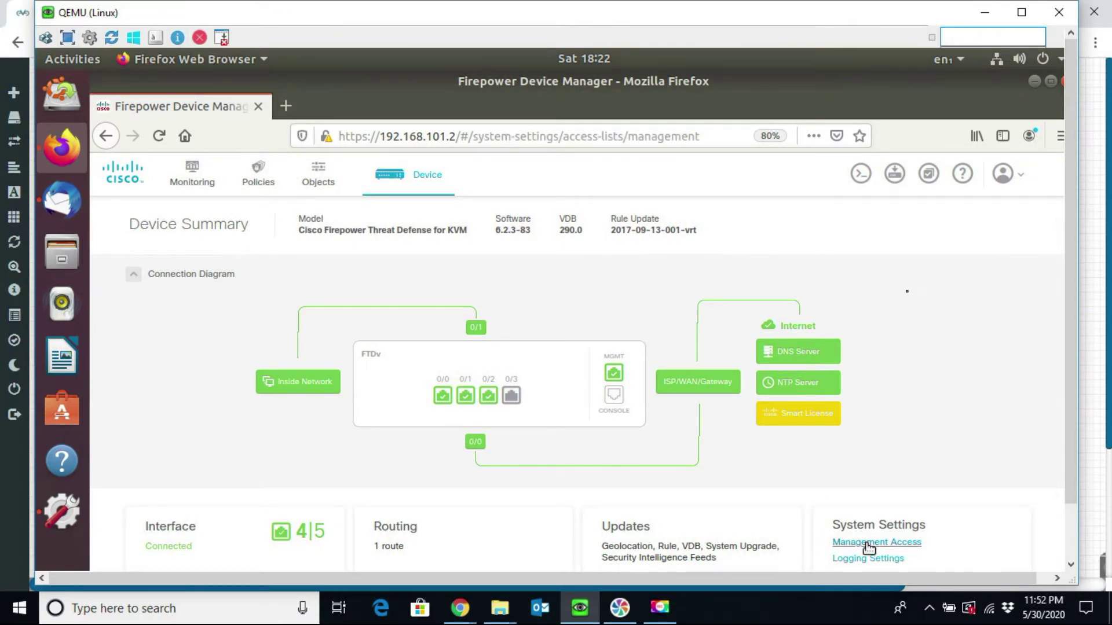
pyautogui.click(1022, 13)
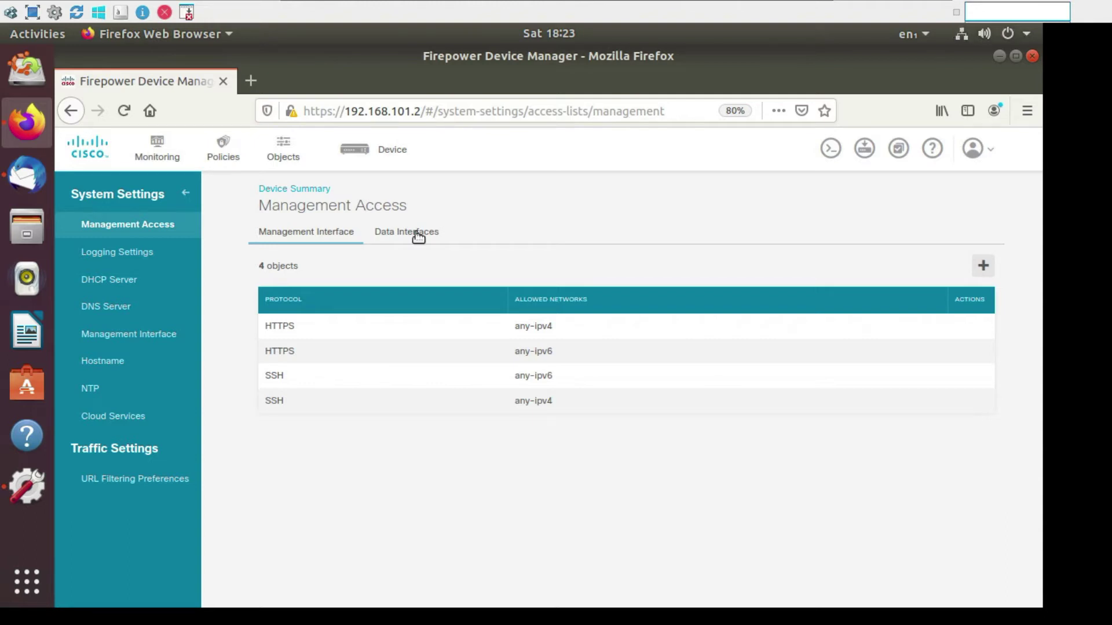
pyautogui.click(416, 233)
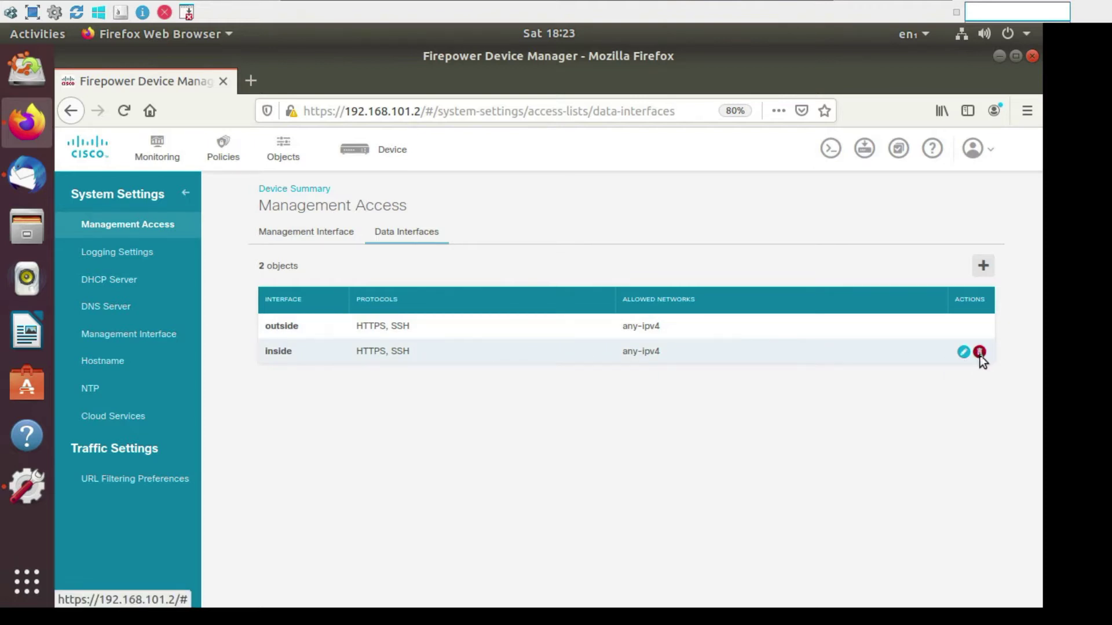
# Step: Delete the inside and then the outside management access entries, confirming each removal
pyautogui.click(979, 353)
pyautogui.click(708, 288)
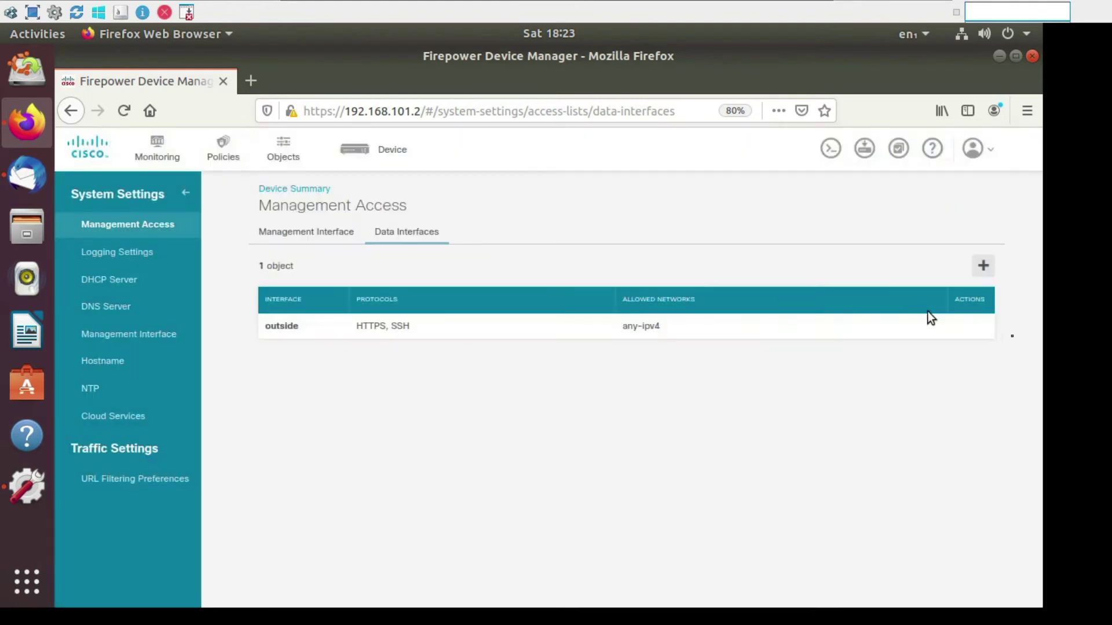
pyautogui.moveTo(984, 330)
pyautogui.click(979, 327)
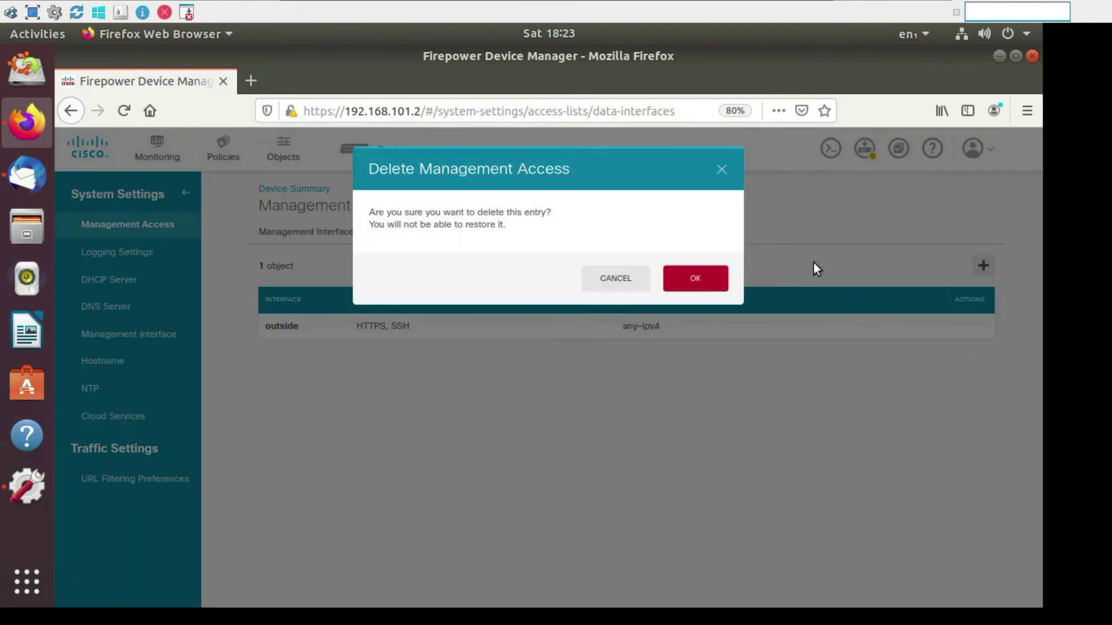
pyautogui.click(699, 290)
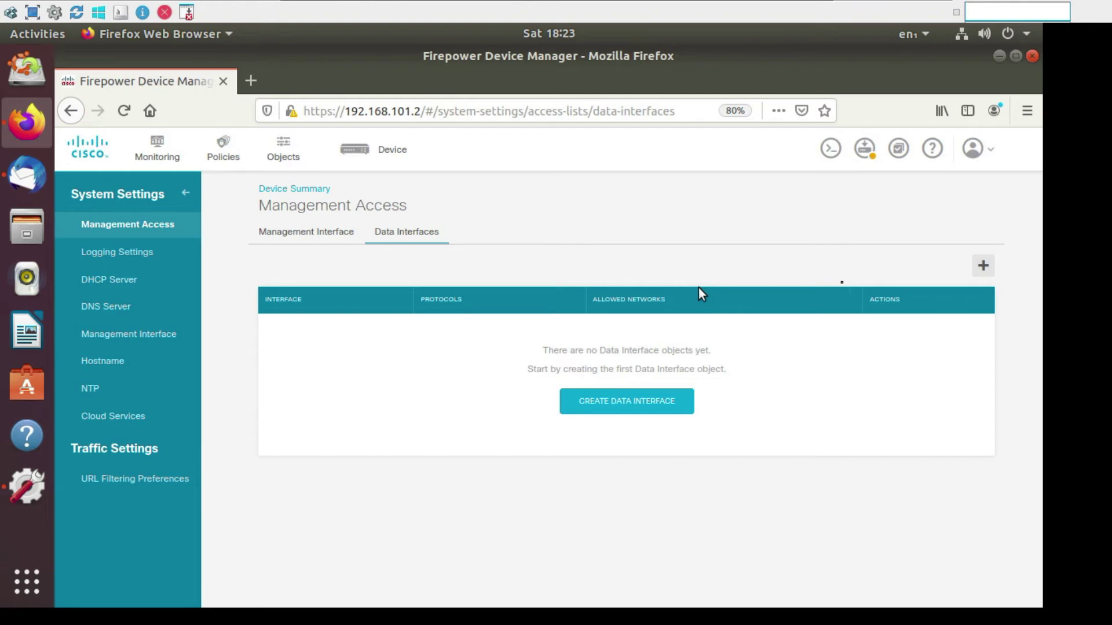
# Step: Add a new data interface access rule for the outside interface with HTTPS and SSH protocols
pyautogui.click(983, 269)
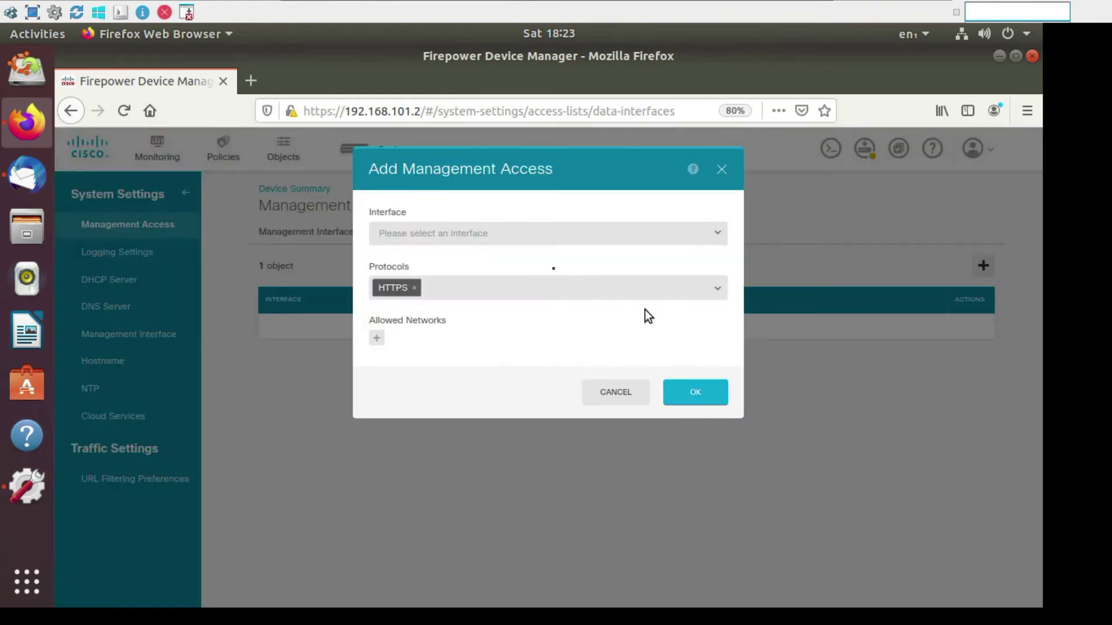
pyautogui.click(470, 235)
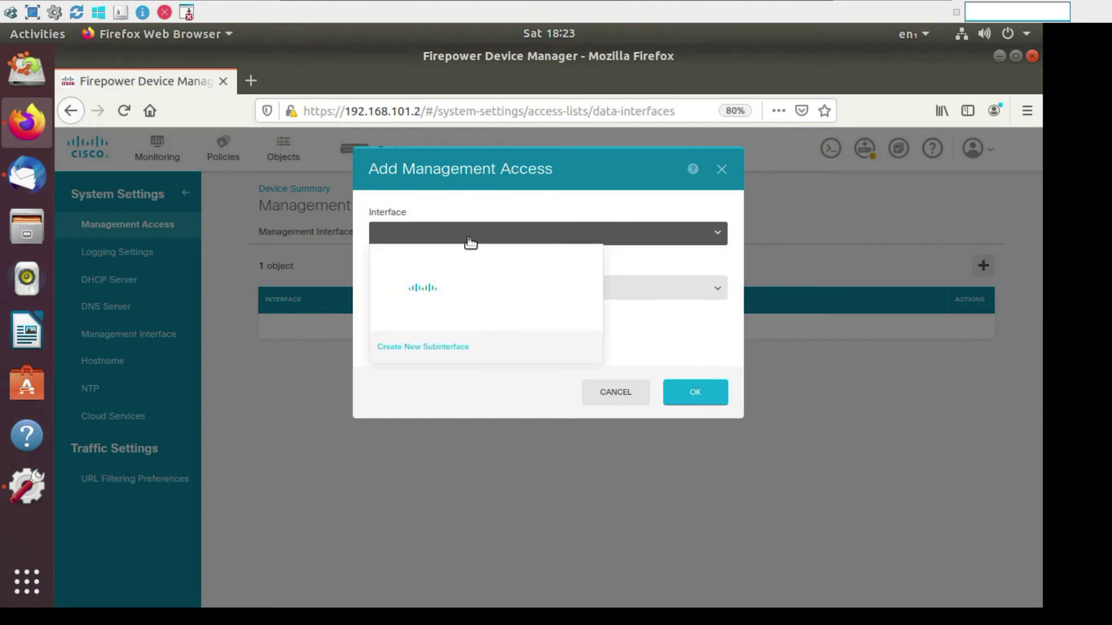
pyautogui.click(435, 286)
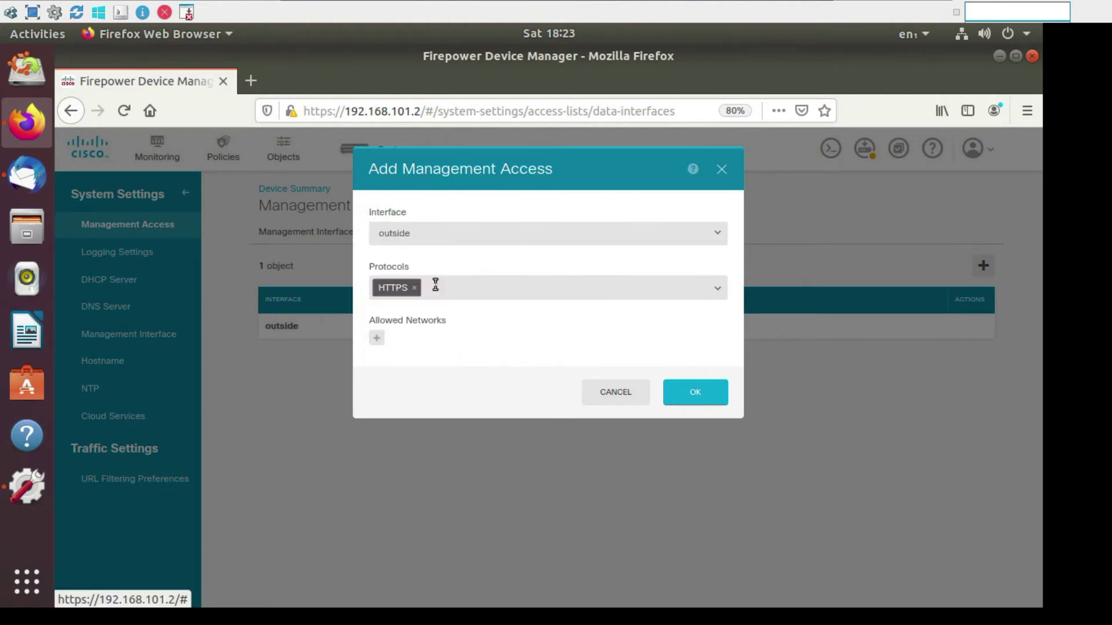
pyautogui.click(436, 291)
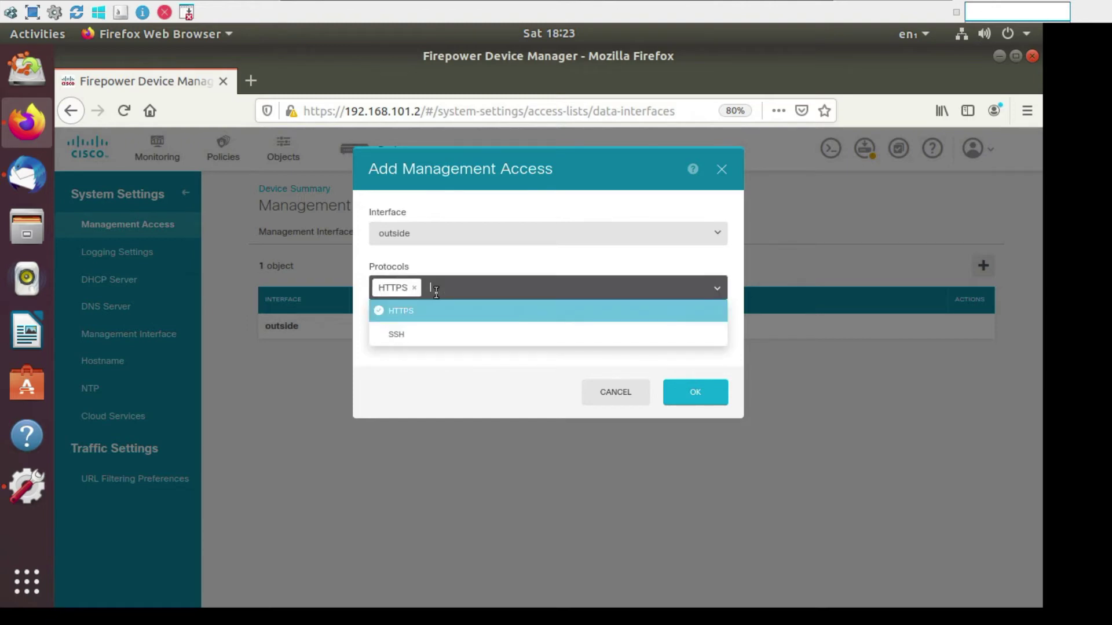
pyautogui.write('SSH')
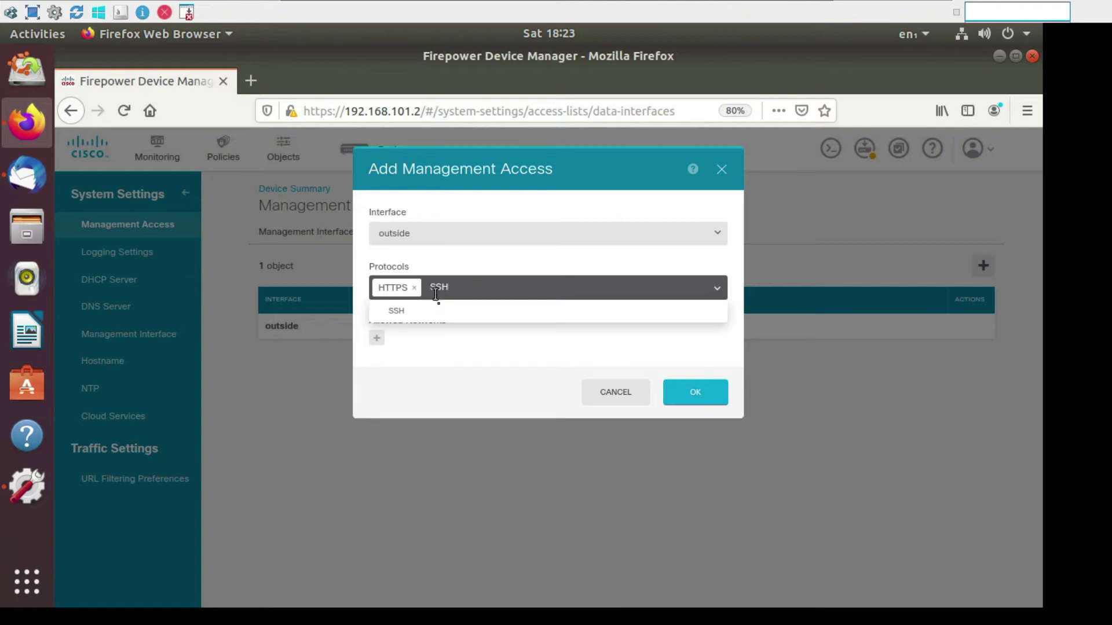
pyautogui.click(437, 307)
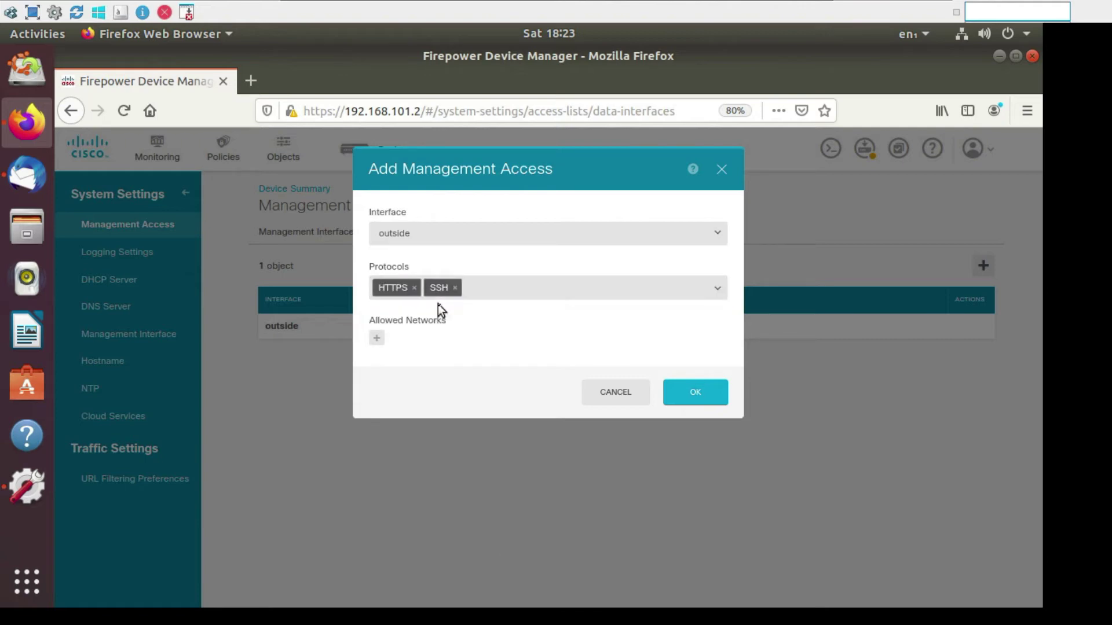
# Step: Add any-ipv4 as the allowed network and save the new management access entry
pyautogui.click(376, 339)
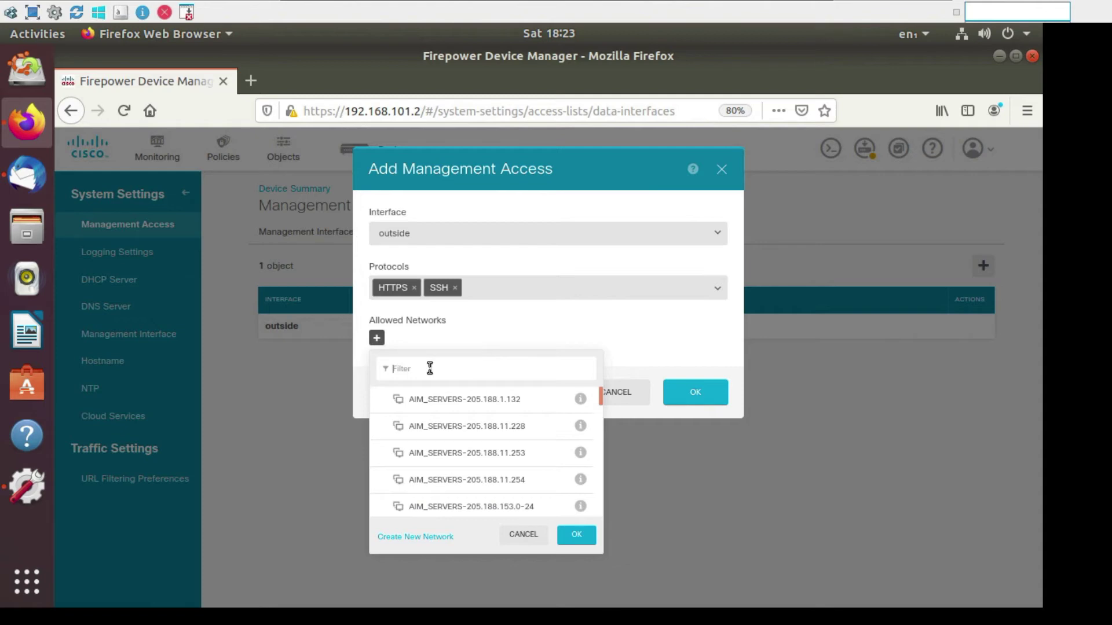
pyautogui.write('any')
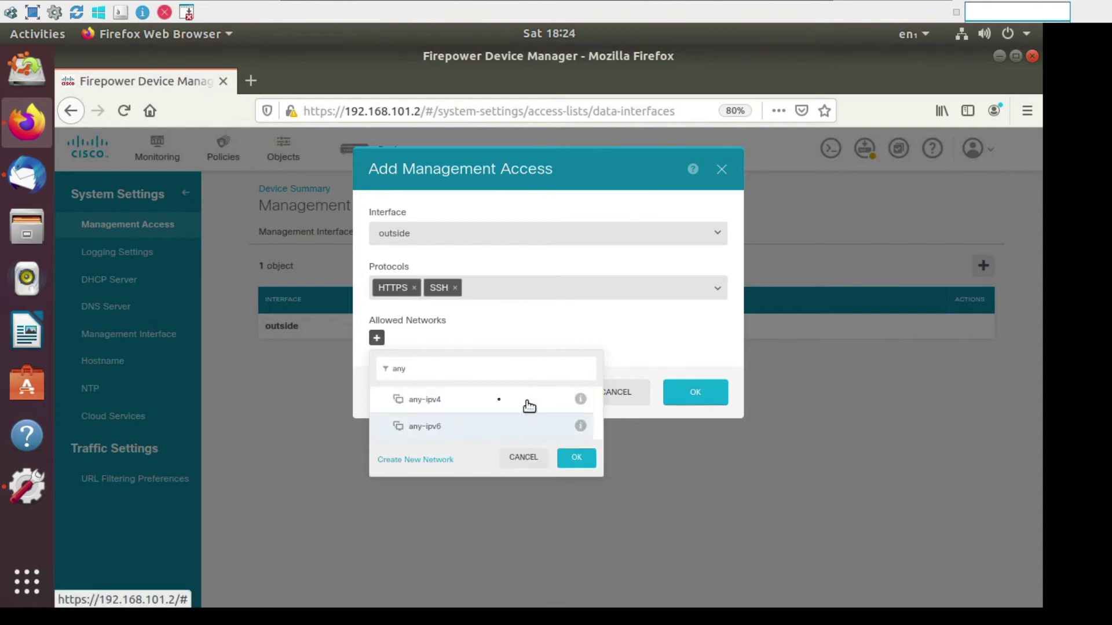
pyautogui.click(493, 402)
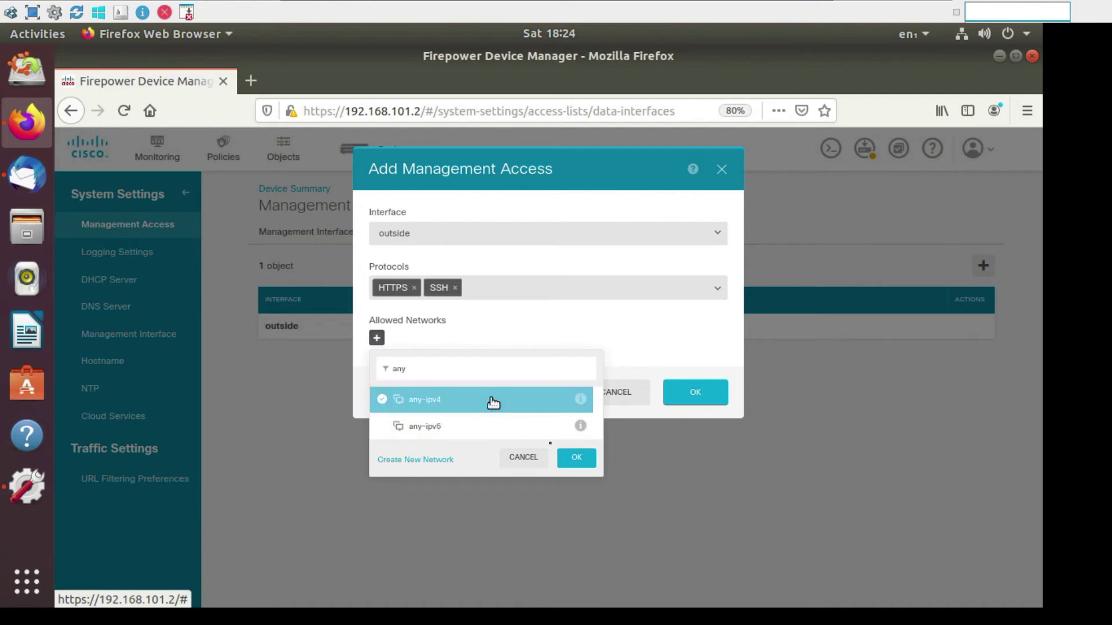
pyautogui.click(576, 459)
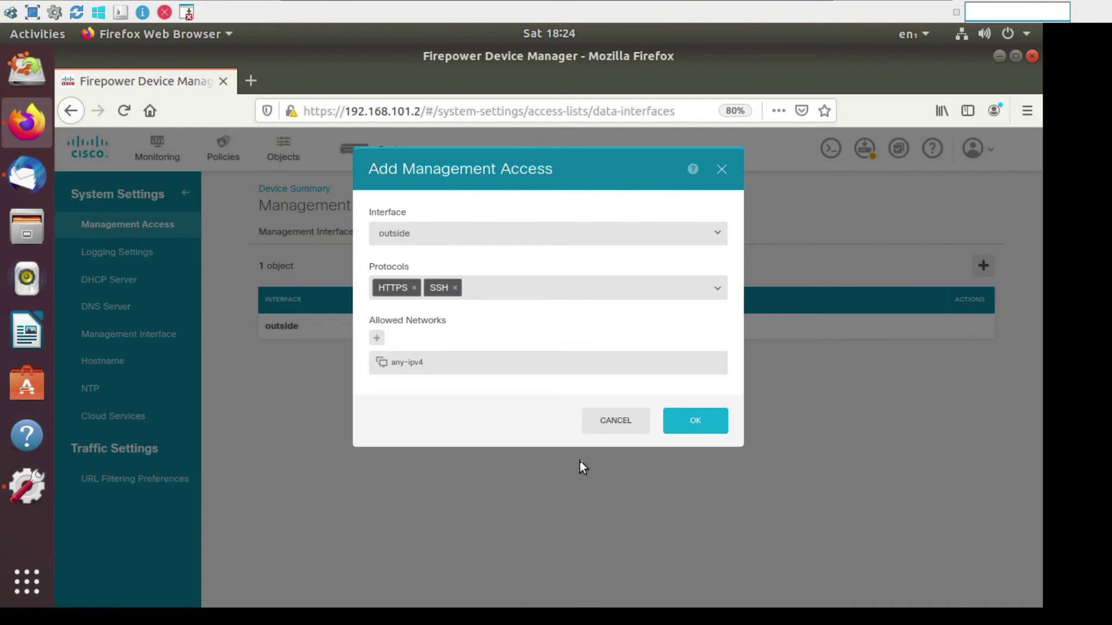
pyautogui.click(710, 421)
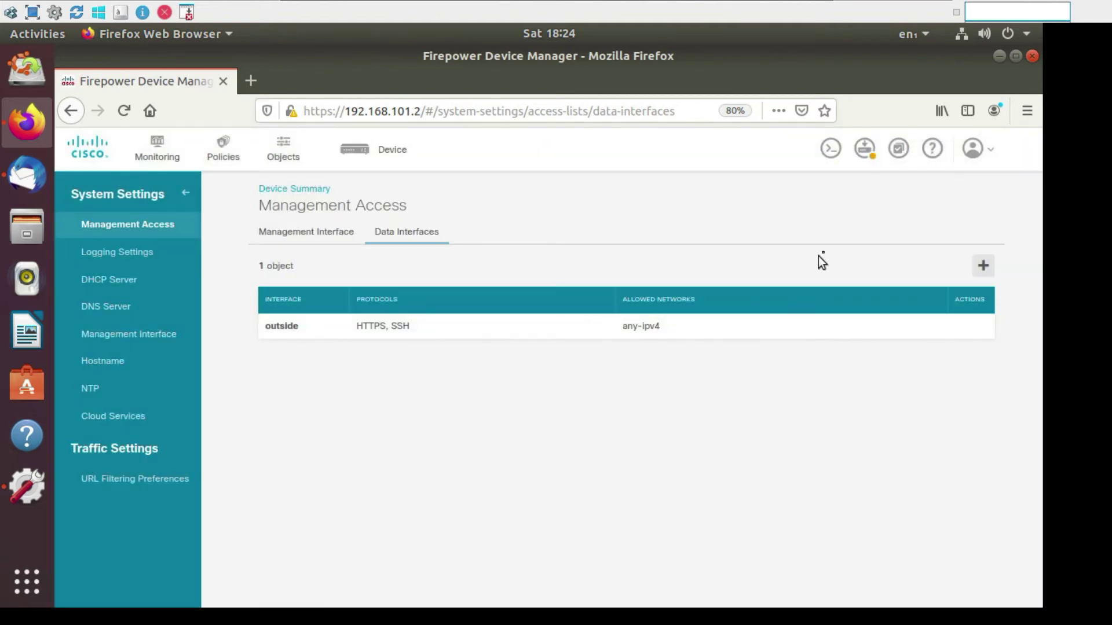
# Step: Deploy the pending management access changes from the Deployment Summary
pyautogui.click(864, 154)
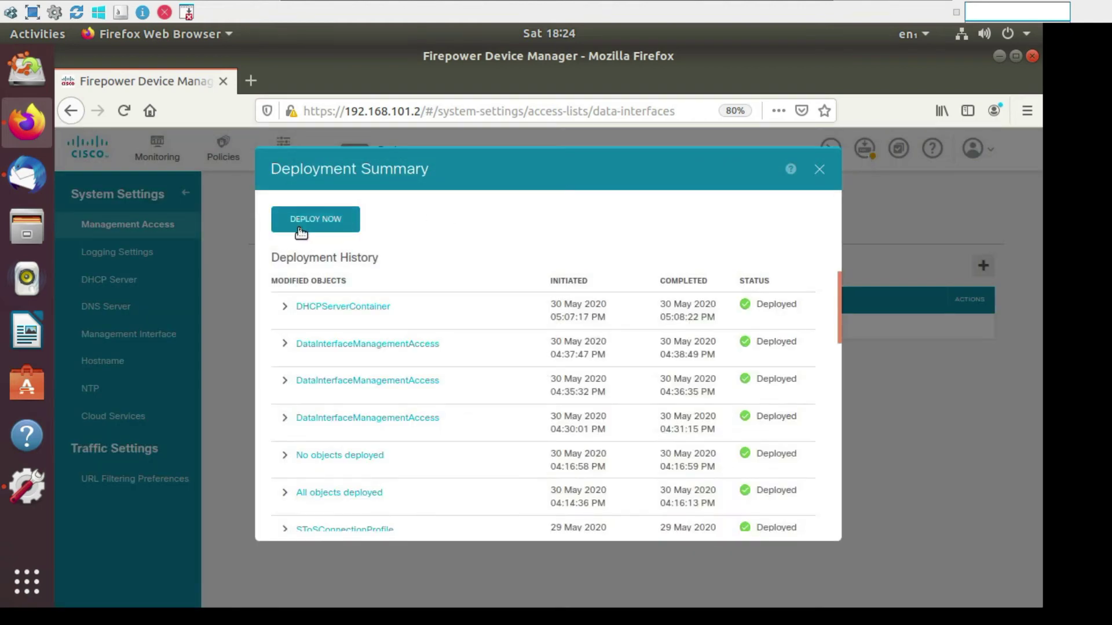
pyautogui.click(299, 229)
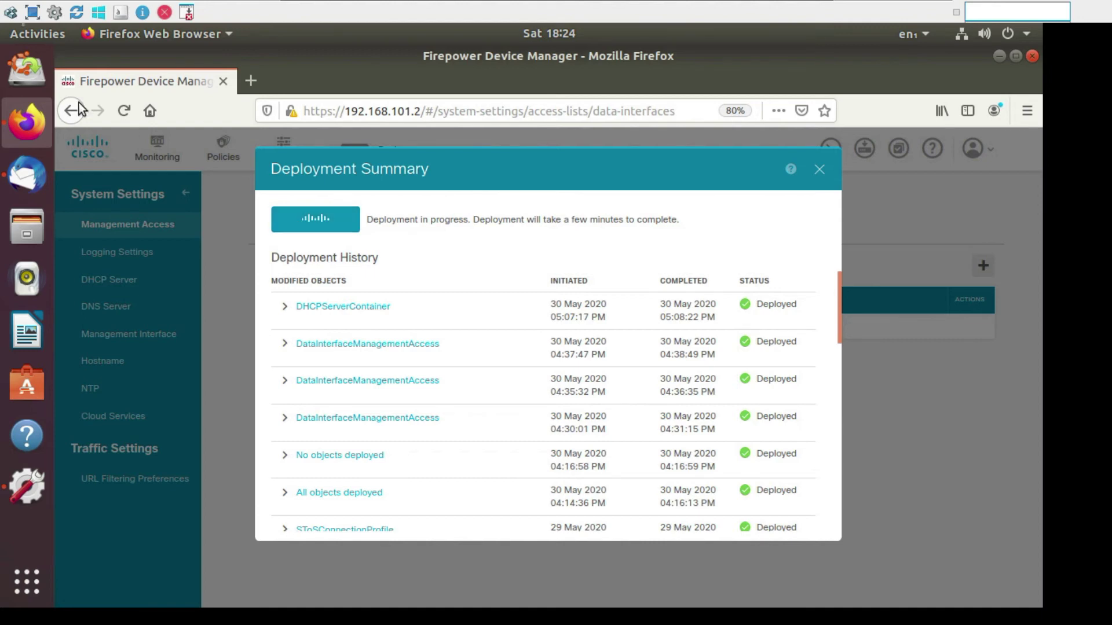
pyautogui.click(27, 13)
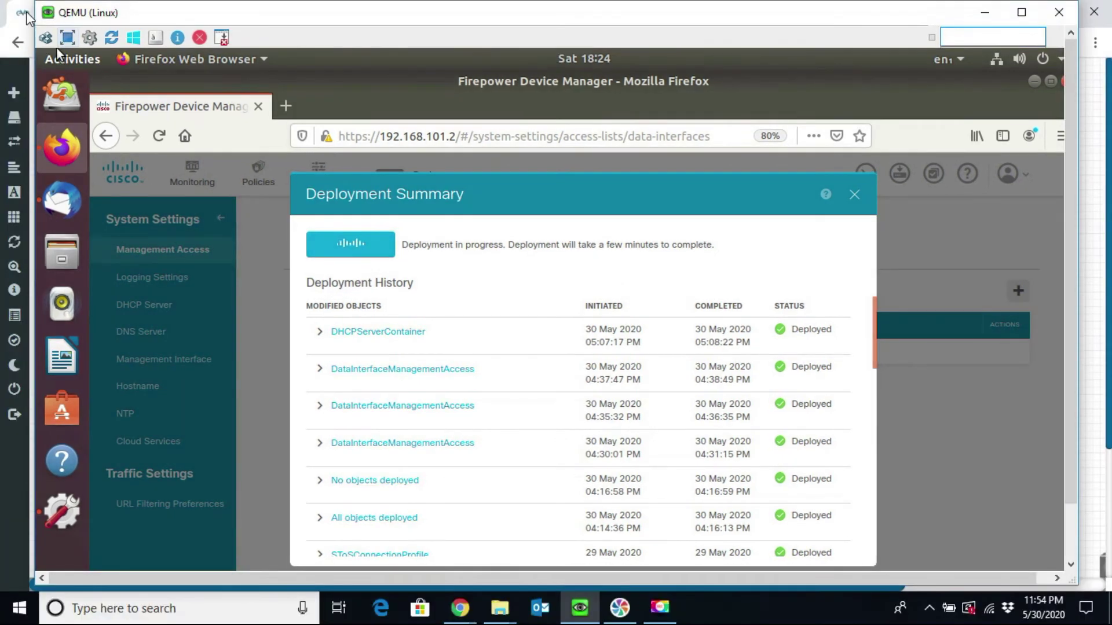
pyautogui.hotkey('alt', 'Tab')
pyautogui.write('h')
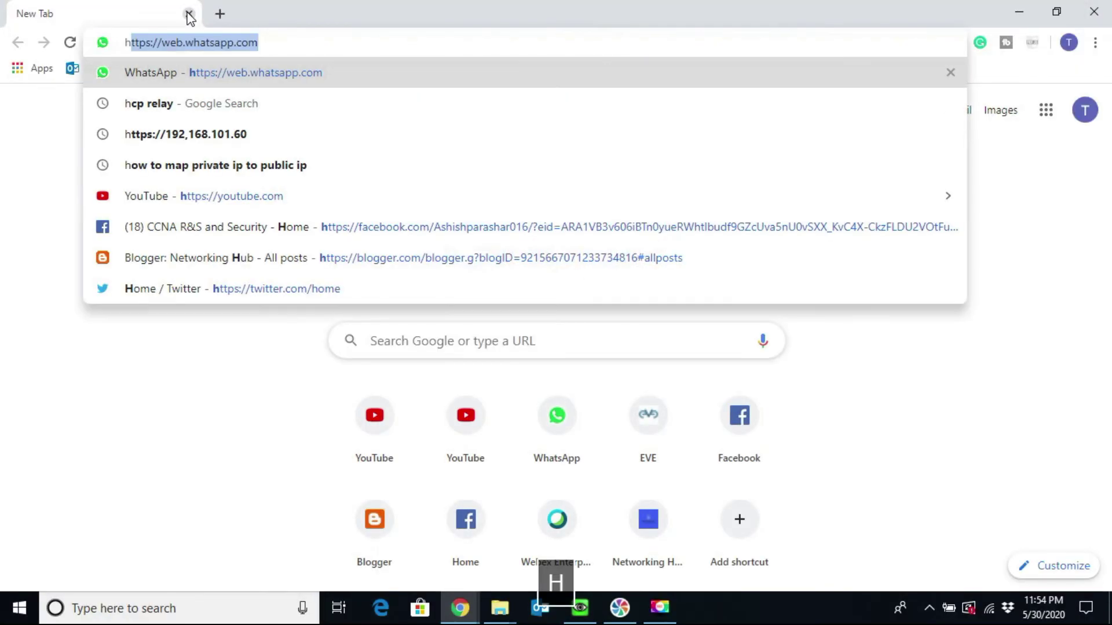
pyautogui.write('ttps://')
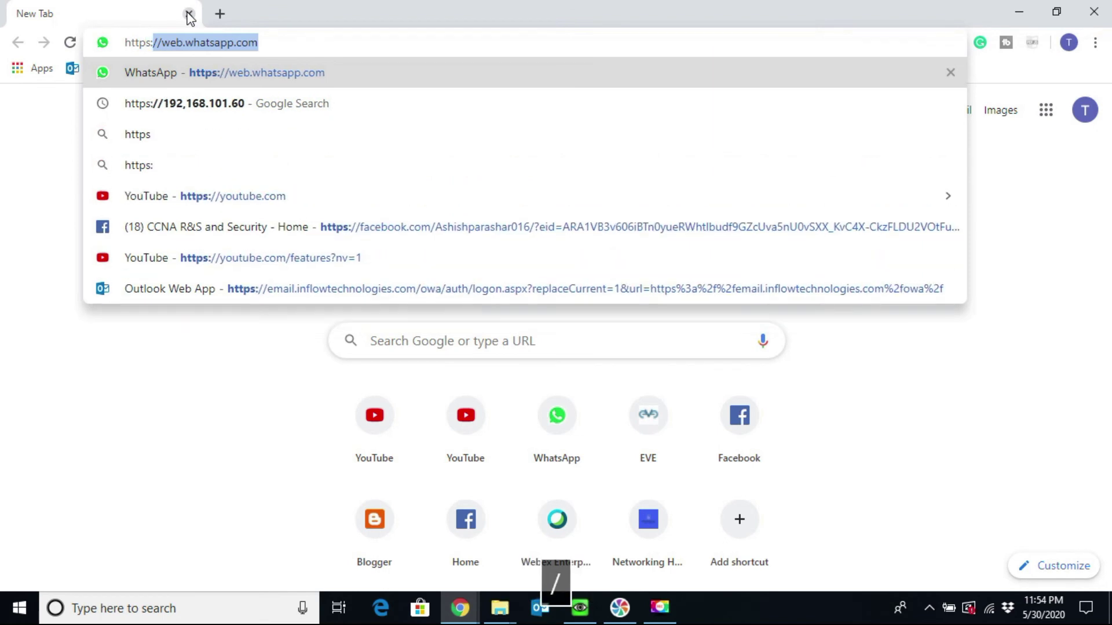
pyautogui.write('192.')
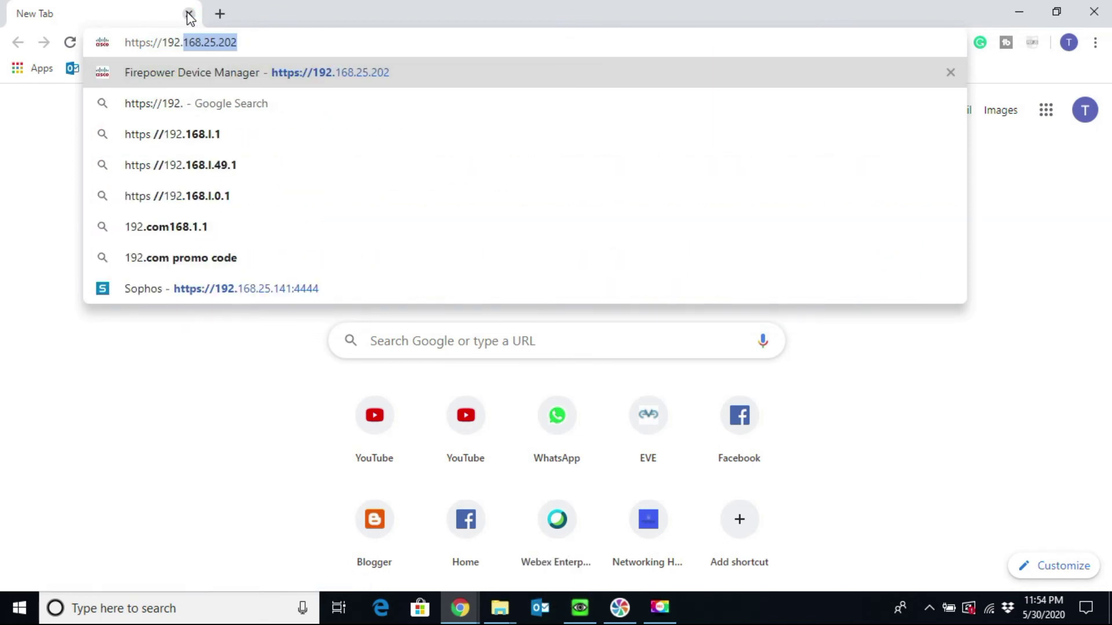
pyautogui.press('Return')
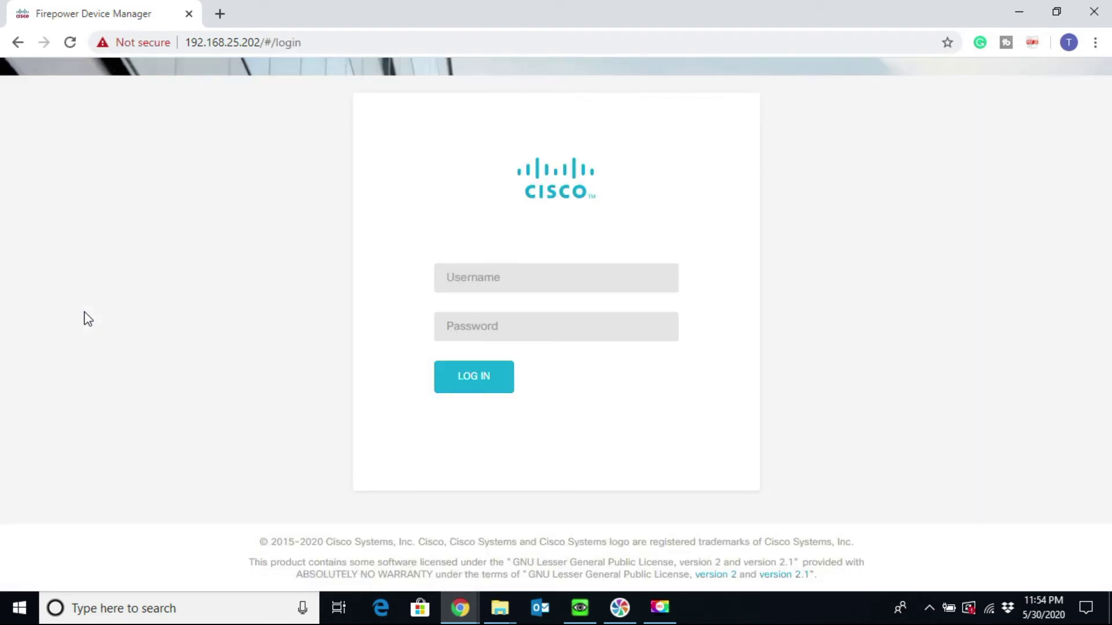
# Step: Log in with the admin username and the account password to reach Device Summary
pyautogui.click(500, 271)
pyautogui.write('admin')
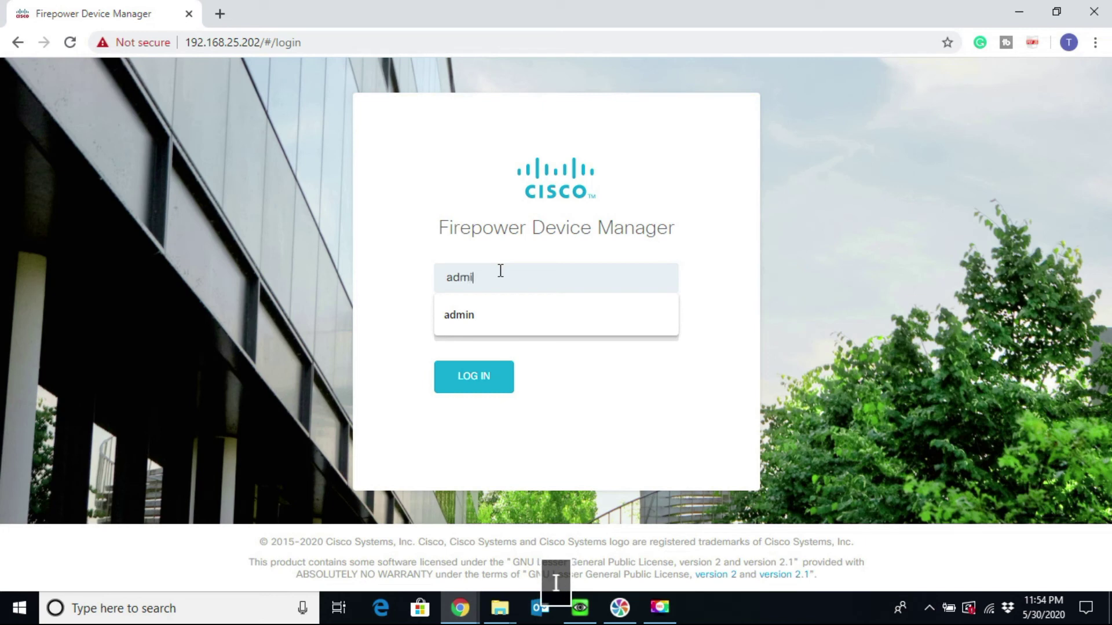
pyautogui.press('Tab')
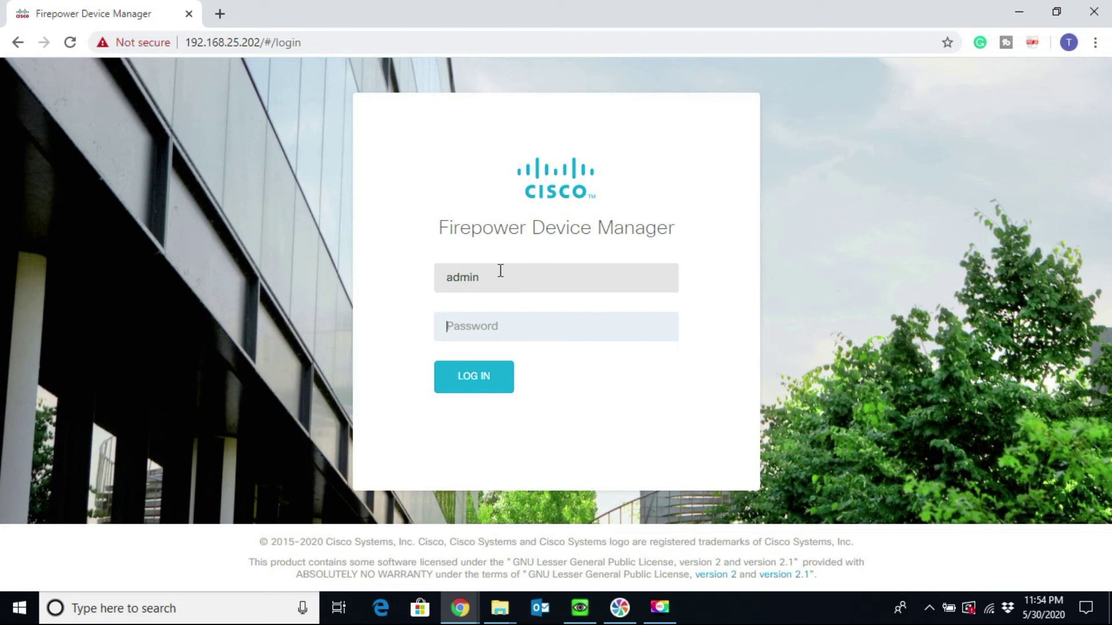
pyautogui.write('Cisco')
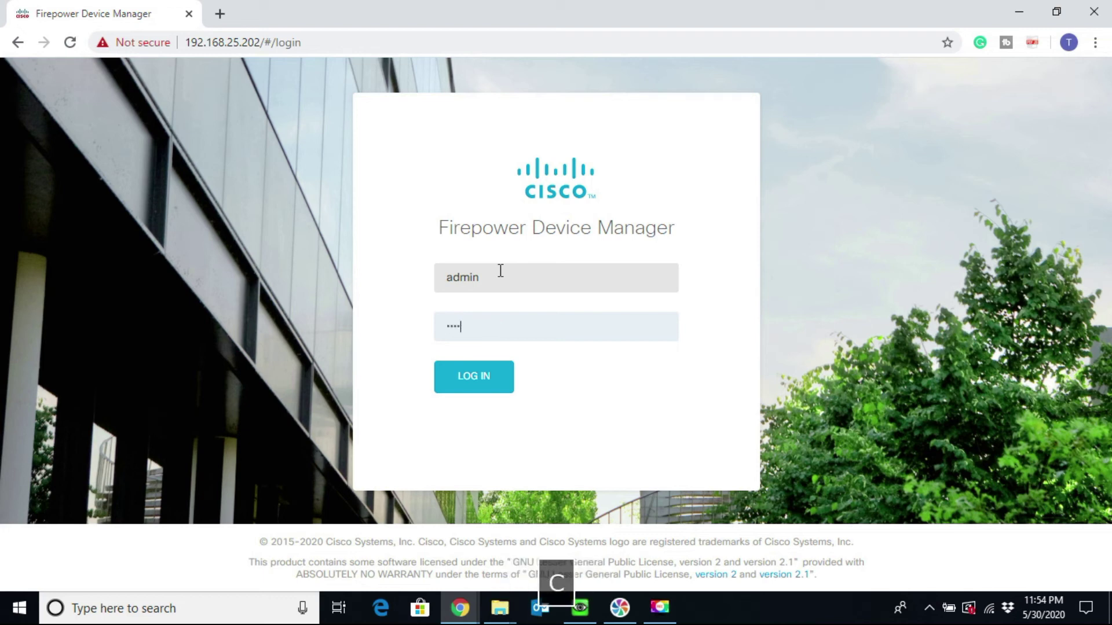
pyautogui.write('123')
pyautogui.press('Return')
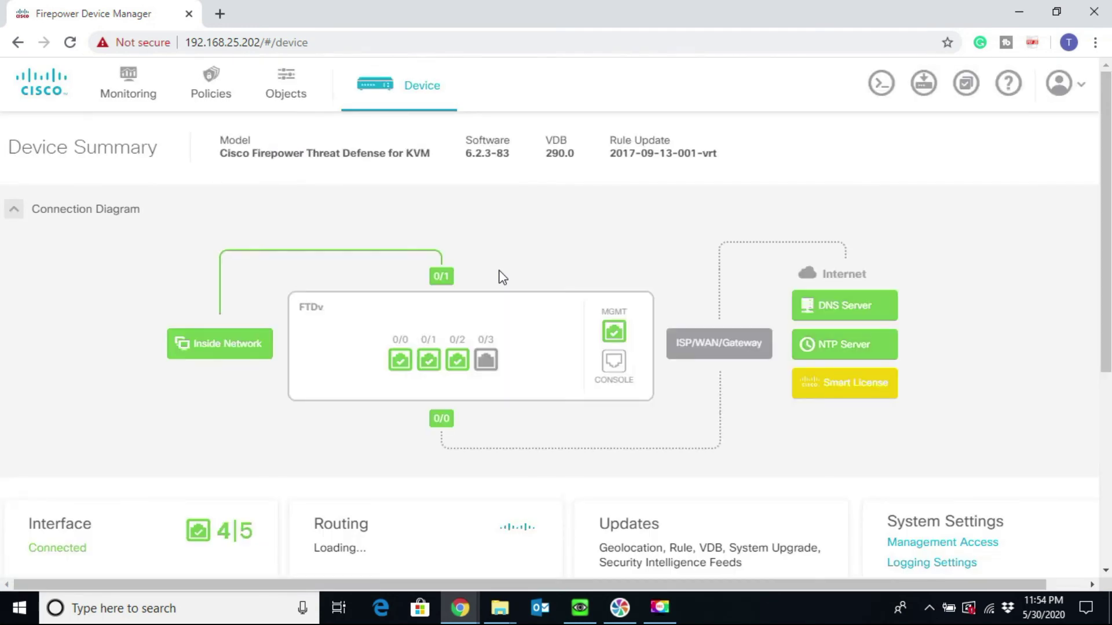
# Step: Open the 4 enabled interfaces list and select GigabitEthernet0/0's outside address 192.168.25.202
pyautogui.moveTo(1103, 219); pyautogui.dragTo(1104, 328)
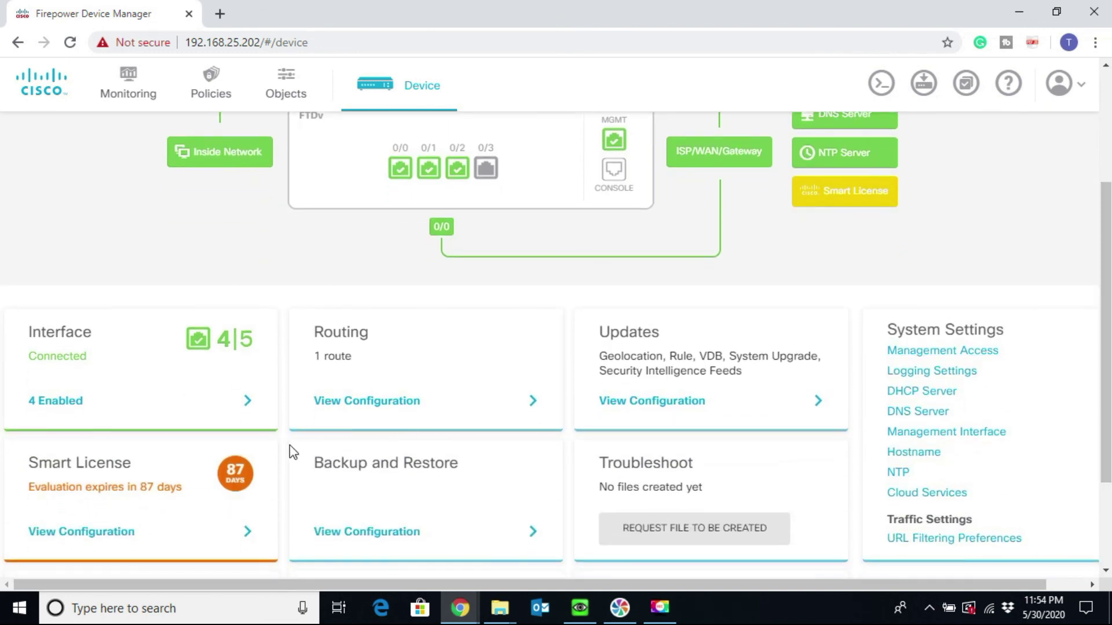
pyautogui.click(193, 401)
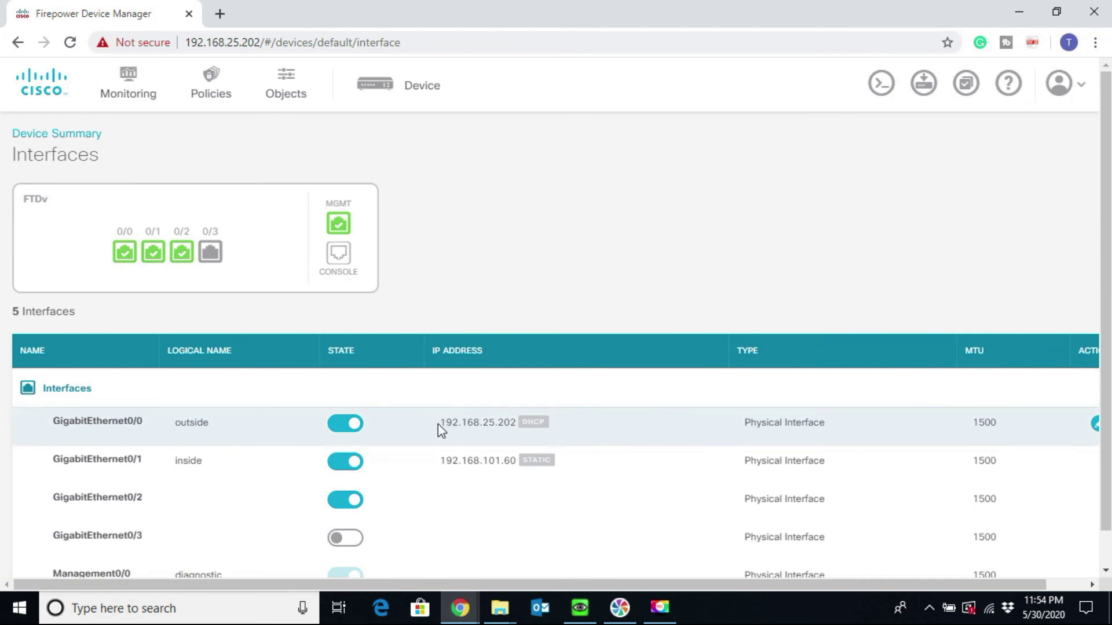
pyautogui.moveTo(439, 424); pyautogui.dragTo(517, 422)
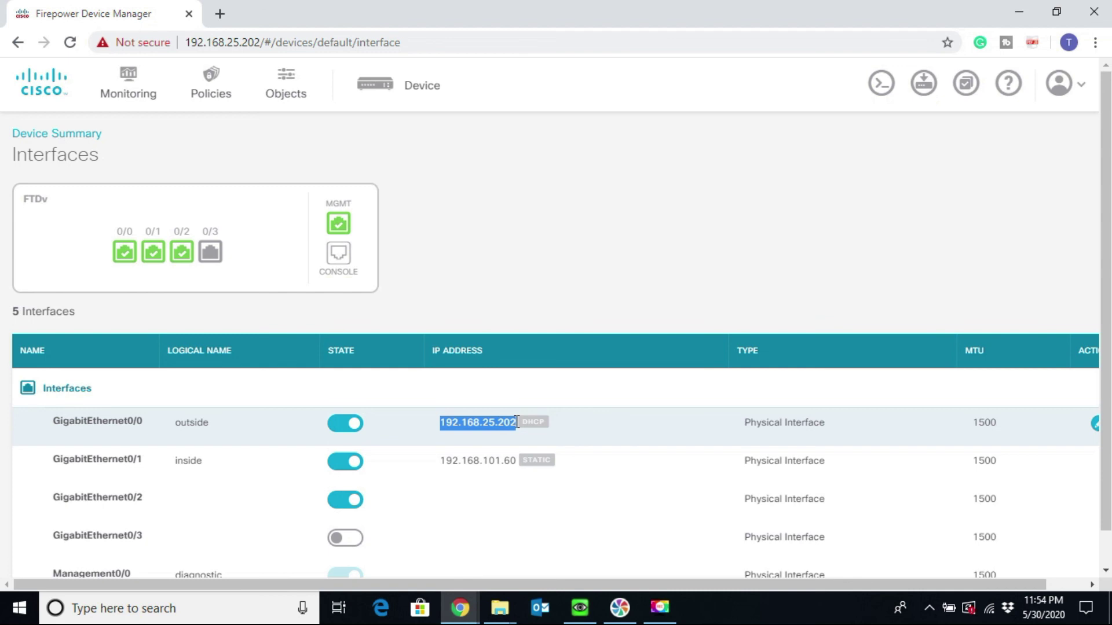